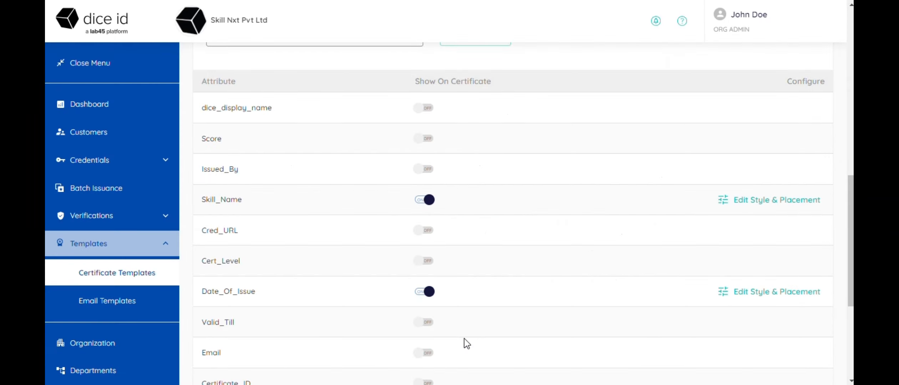
- Place the Name attribute above the line under "This certificate is proudly presented to" and enlarge its box along most of the line
{"action": "scroll", "coordinate": [466, 341], "scroll_direction": "down", "scroll_amount": 5}
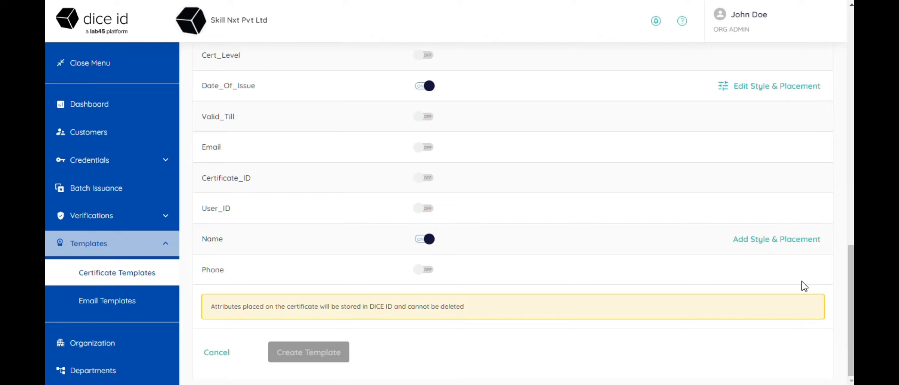
{"action": "left_click", "coordinate": [766, 245]}
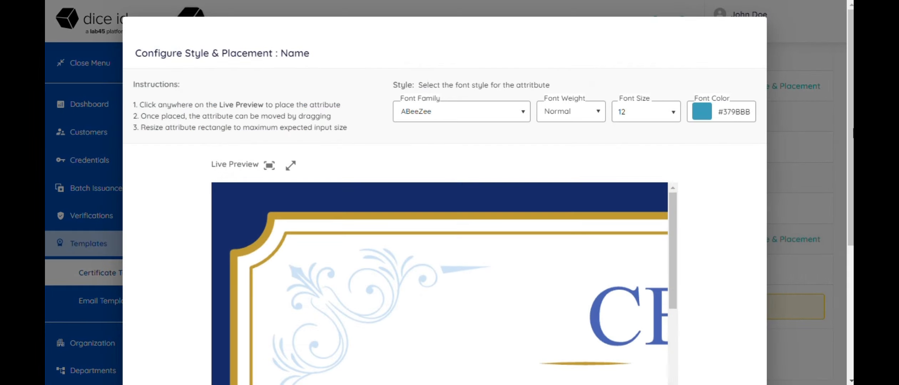
{"action": "scroll", "coordinate": [420, 295], "scroll_direction": "down", "scroll_amount": 6}
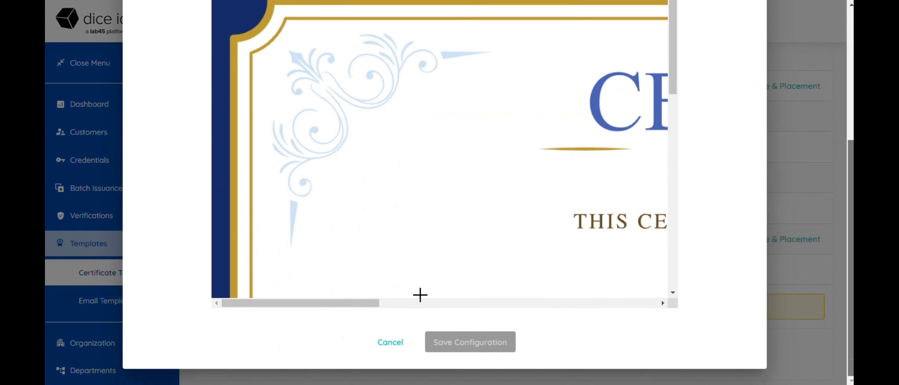
{"action": "left_click", "coordinate": [418, 303]}
{"action": "scroll", "coordinate": [676, 86], "scroll_direction": "down", "scroll_amount": 2}
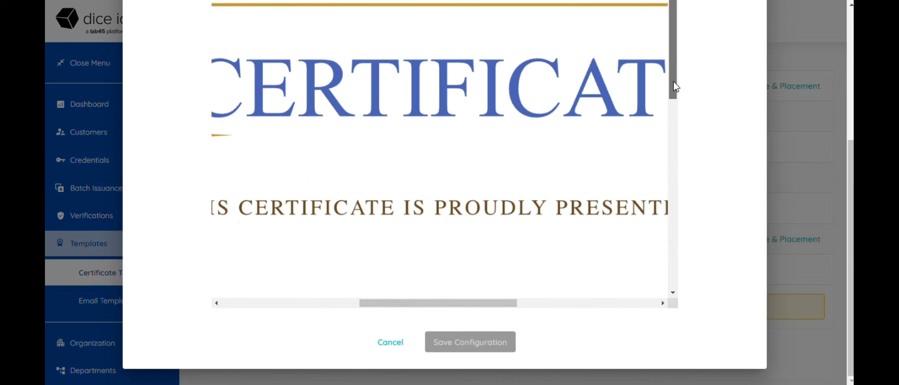
{"action": "left_click_drag", "start_coordinate": [675, 87], "coordinate": [674, 144]}
{"action": "left_click", "coordinate": [336, 101]}
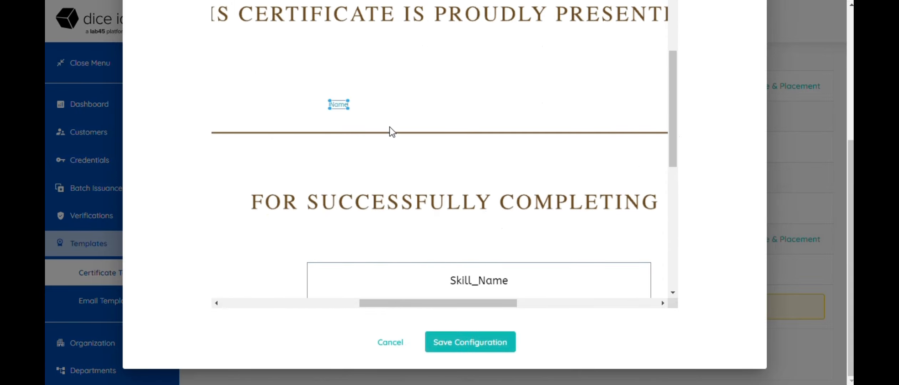
{"action": "left_click_drag", "start_coordinate": [347, 108], "coordinate": [643, 132]}
- Style the Name attribute in Open Sans, Semi Bold weight, size 24, with the brown font color #8B572A
{"action": "scroll", "coordinate": [643, 132], "scroll_direction": "up", "scroll_amount": 5}
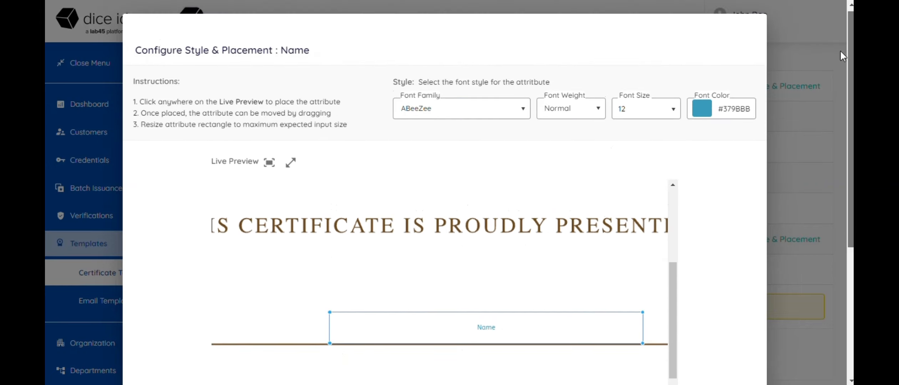
{"action": "left_click", "coordinate": [674, 111]}
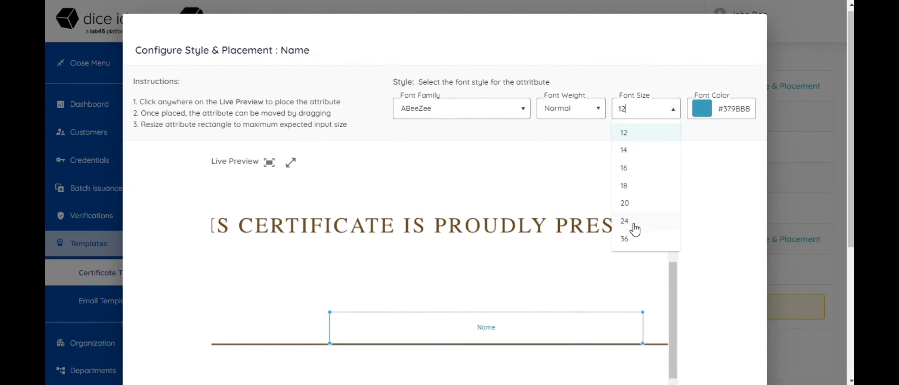
{"action": "left_click", "coordinate": [633, 228]}
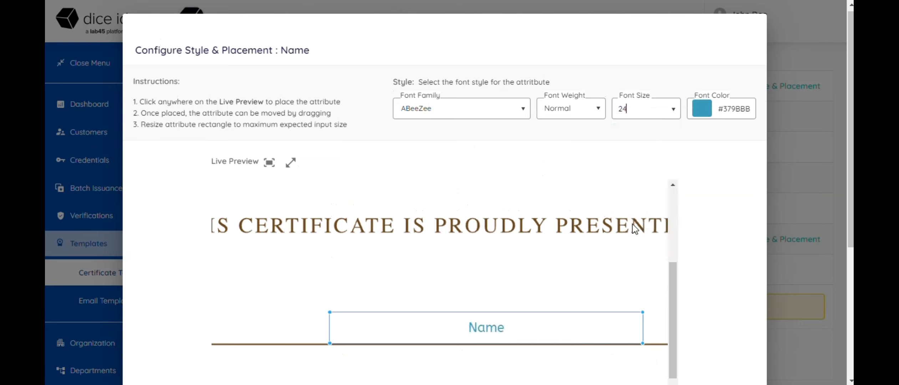
{"action": "left_click", "coordinate": [448, 114]}
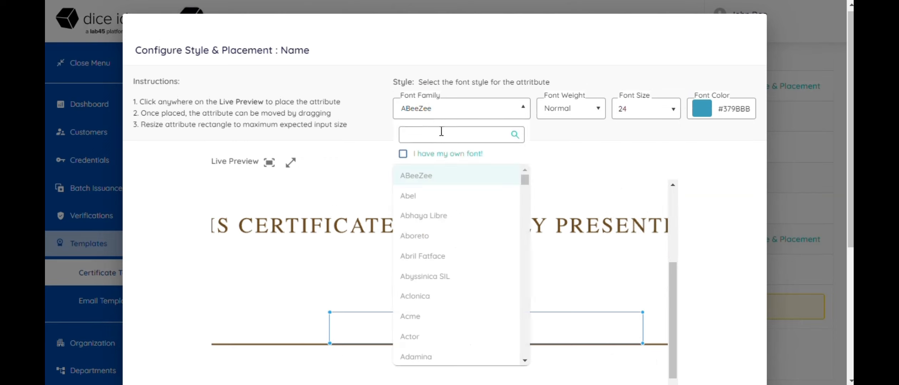
{"action": "type", "text": "open"}
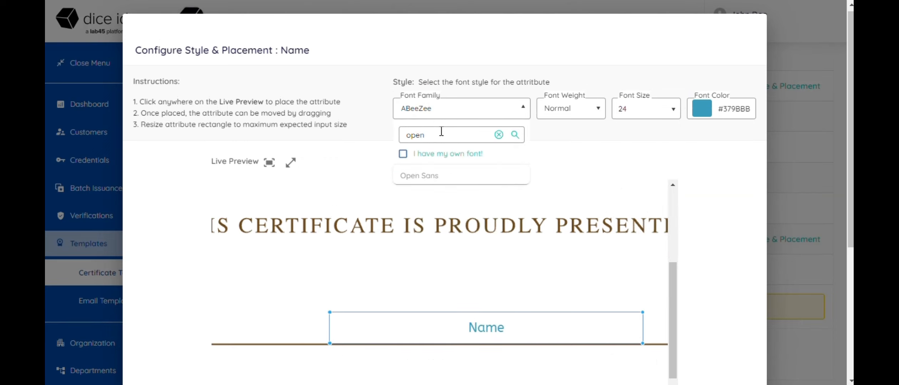
{"action": "left_click", "coordinate": [433, 176]}
{"action": "left_click", "coordinate": [600, 114]}
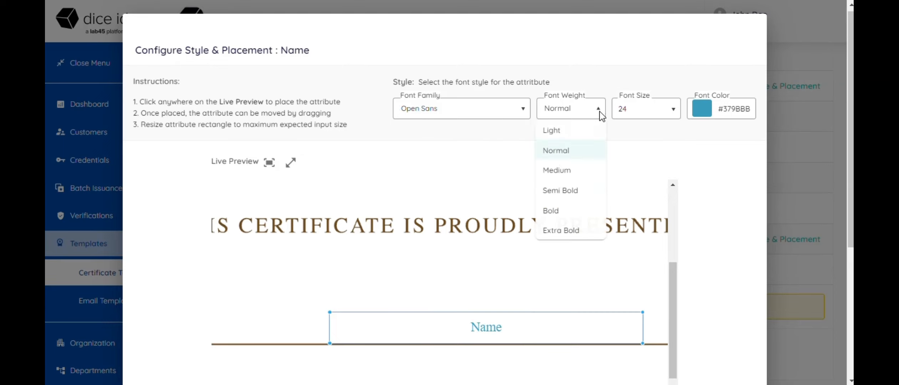
{"action": "left_click", "coordinate": [573, 195]}
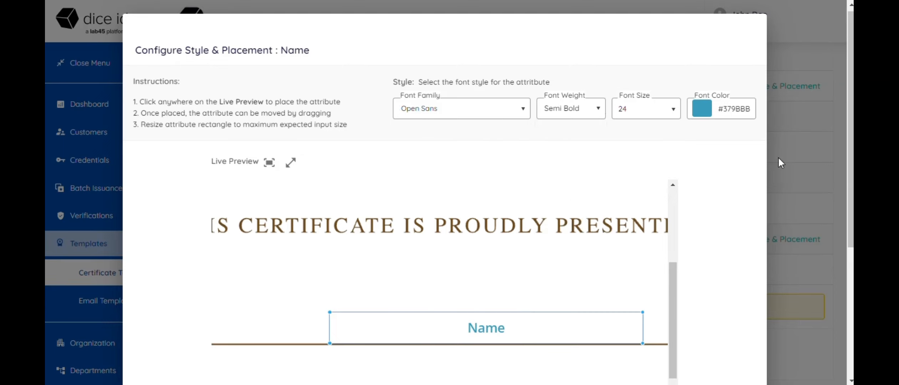
{"action": "left_click", "coordinate": [701, 110]}
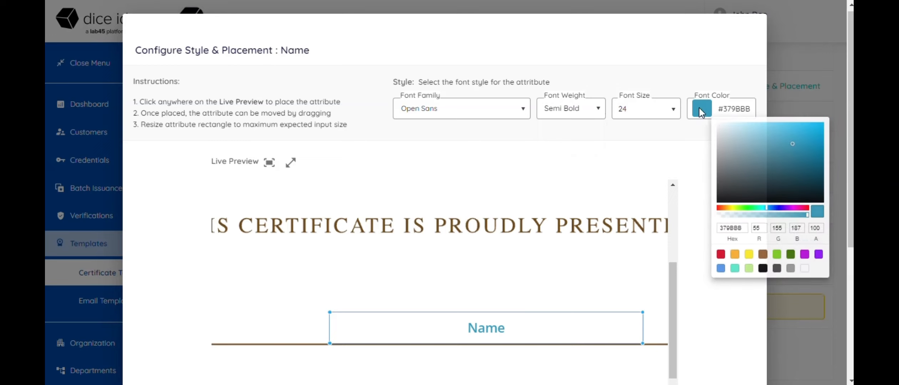
{"action": "left_click", "coordinate": [762, 255]}
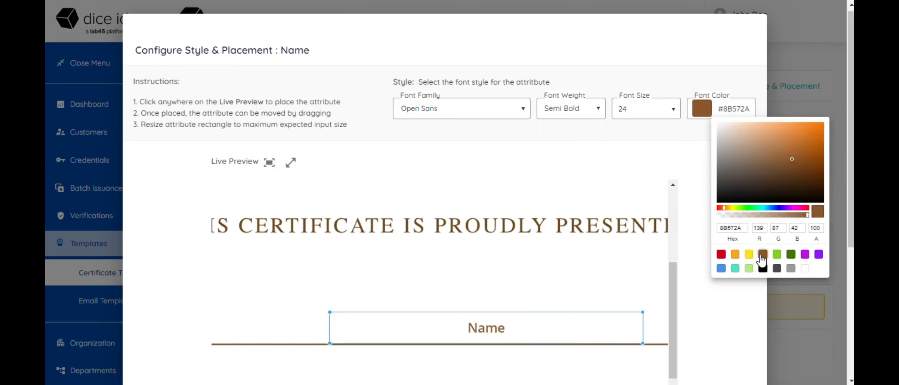
{"action": "left_click", "coordinate": [647, 253]}
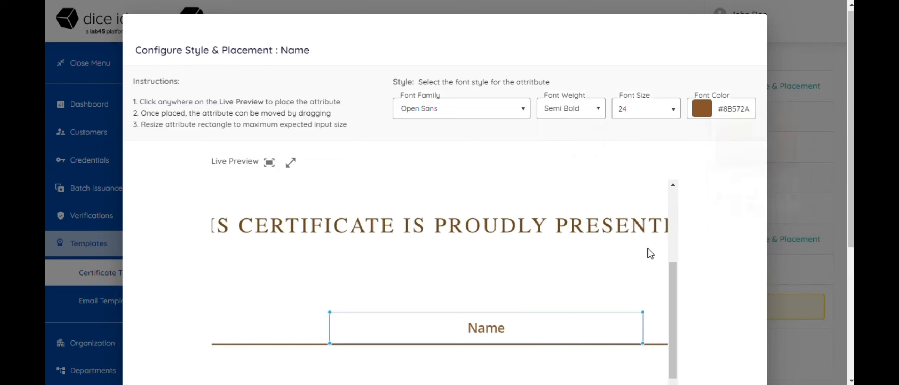
- Save the Name attribute's style and placement configuration and create the certificate template
{"action": "left_click_drag", "start_coordinate": [851, 185], "coordinate": [850, 315]}
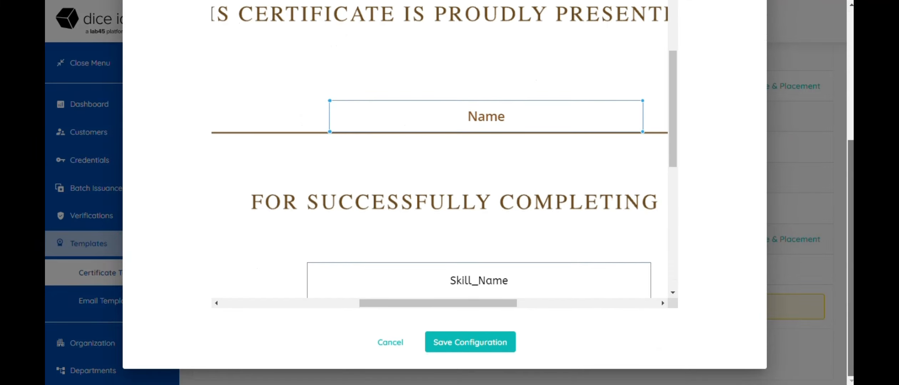
{"action": "left_click", "coordinate": [473, 346]}
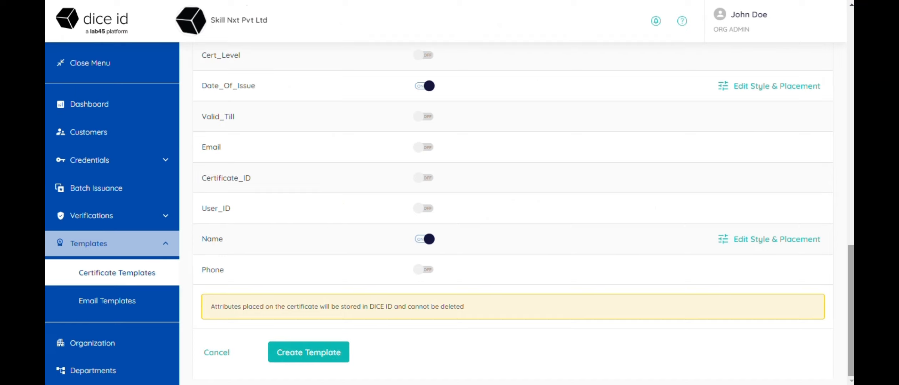
{"action": "mouse_move", "coordinate": [851, 293]}
{"action": "left_mouse_down"}
{"action": "mouse_move", "coordinate": [850, 203]}
{"action": "mouse_move", "coordinate": [851, 295]}
{"action": "left_mouse_up"}
{"action": "left_click", "coordinate": [318, 348]}
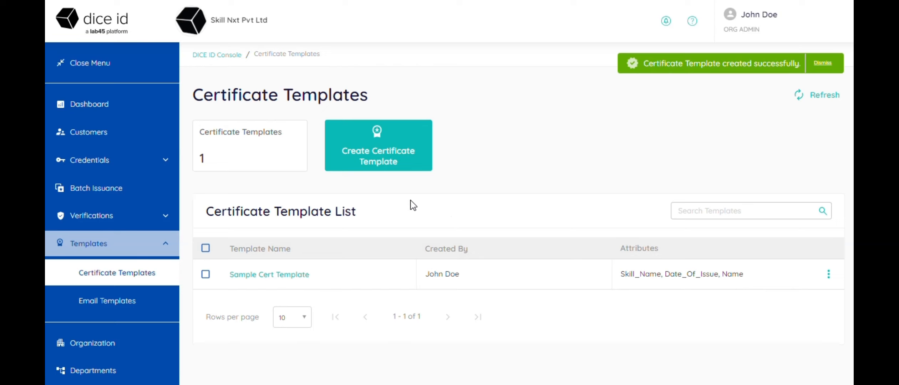
- Open Sample Cert Template and review its basic details, template design and attribute details
{"action": "left_click", "coordinate": [279, 276]}
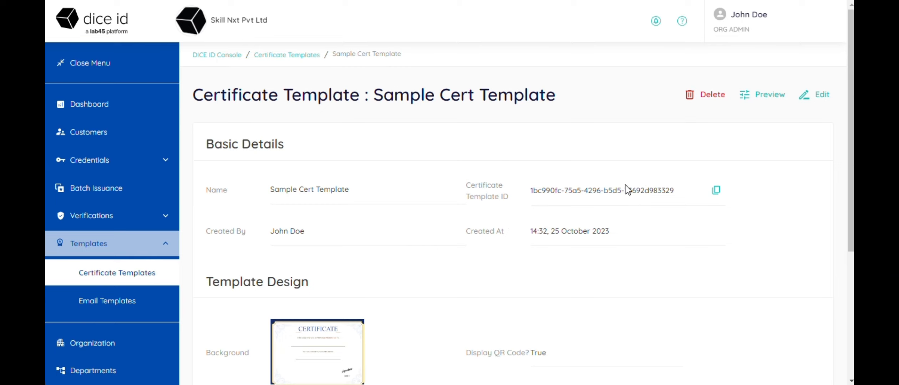
{"action": "scroll", "coordinate": [675, 187], "scroll_direction": "down", "scroll_amount": 5}
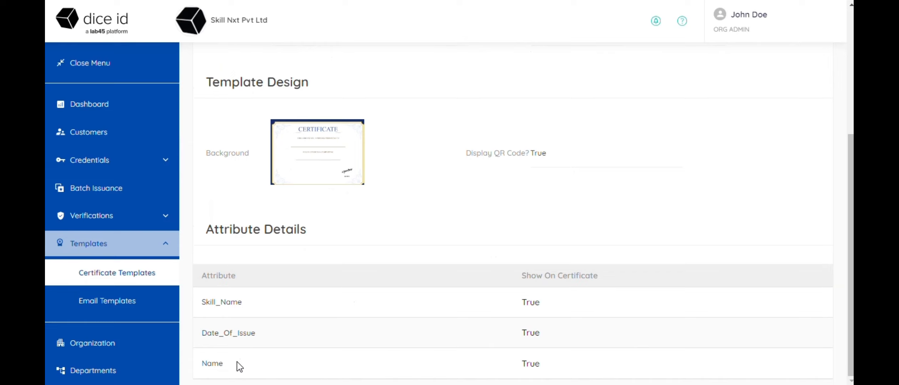
{"action": "scroll", "coordinate": [694, 235], "scroll_direction": "up", "scroll_amount": 5}
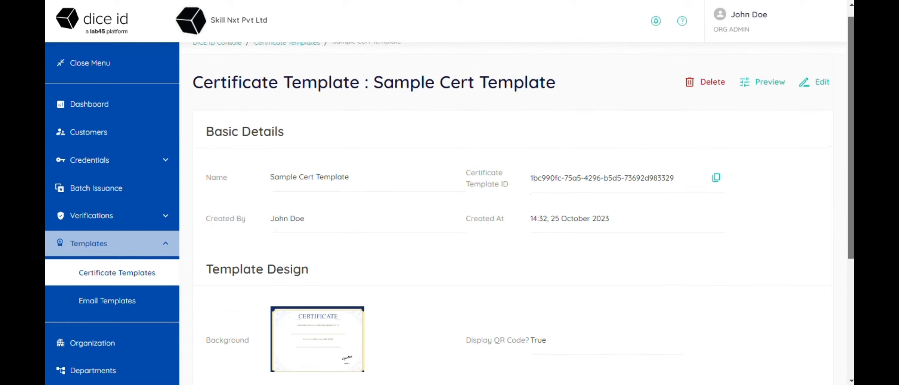
- Preview the certificate template, check the attribute, QR code and signature placement, and close the preview
{"action": "left_click", "coordinate": [767, 86]}
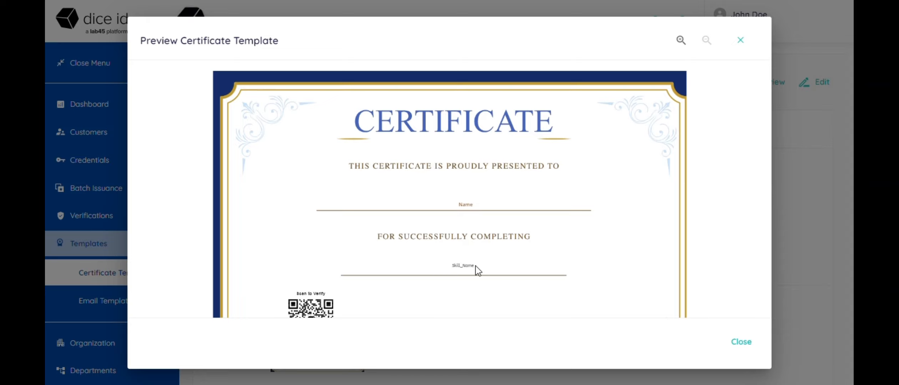
{"action": "scroll", "coordinate": [572, 242], "scroll_direction": "down", "scroll_amount": 3}
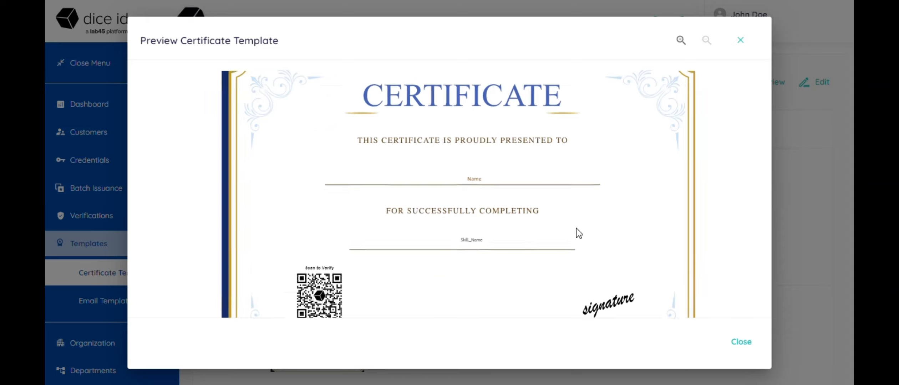
{"action": "scroll", "coordinate": [575, 177], "scroll_direction": "up", "scroll_amount": 3}
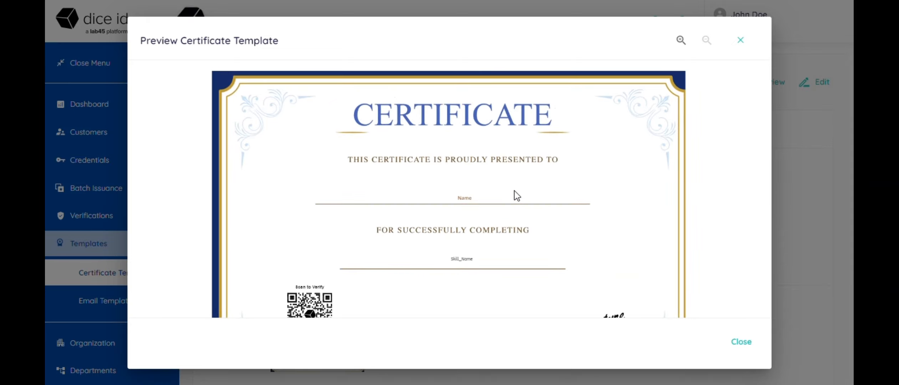
{"action": "scroll", "coordinate": [516, 194], "scroll_direction": "down", "scroll_amount": 3}
{"action": "scroll", "coordinate": [518, 163], "scroll_direction": "up", "scroll_amount": 3}
{"action": "scroll", "coordinate": [512, 200], "scroll_direction": "down", "scroll_amount": 2}
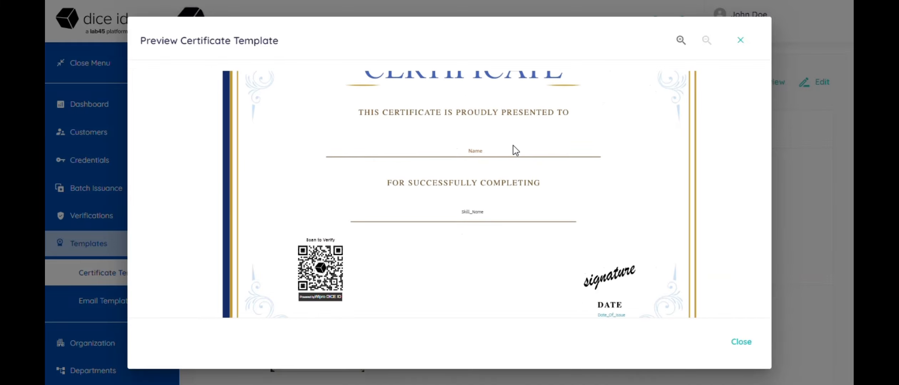
{"action": "scroll", "coordinate": [512, 149], "scroll_direction": "up", "scroll_amount": 2}
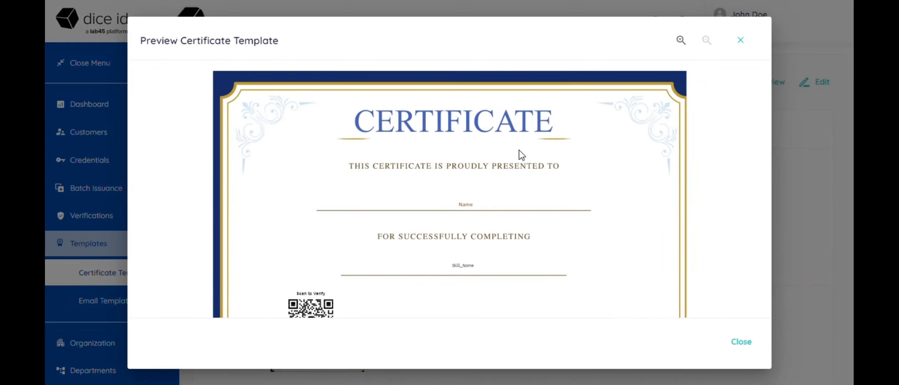
{"action": "left_click", "coordinate": [741, 343]}
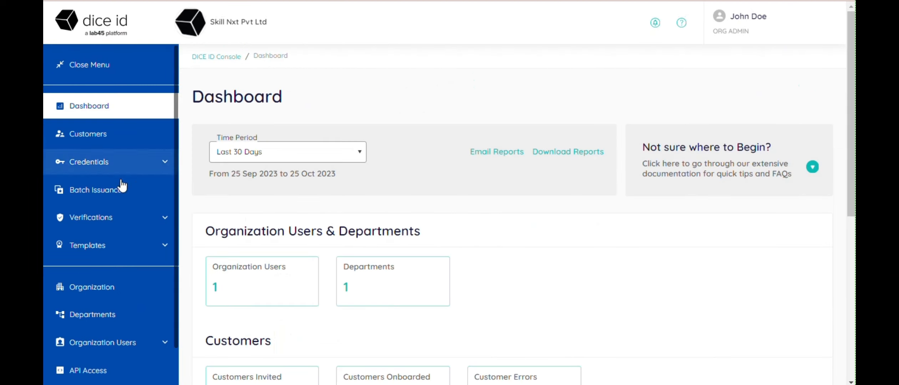
- Go to Batch Issuance and choose Email as the medium of invitation for the sample file
{"action": "left_click", "coordinate": [90, 194]}
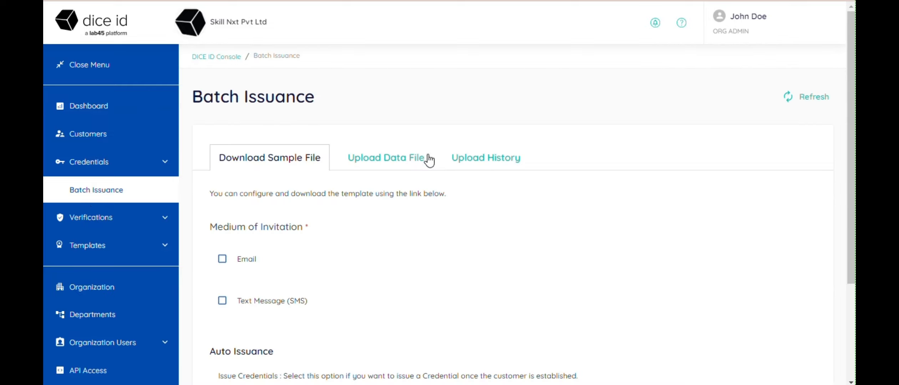
{"action": "scroll", "coordinate": [429, 160], "scroll_direction": "down", "scroll_amount": 2}
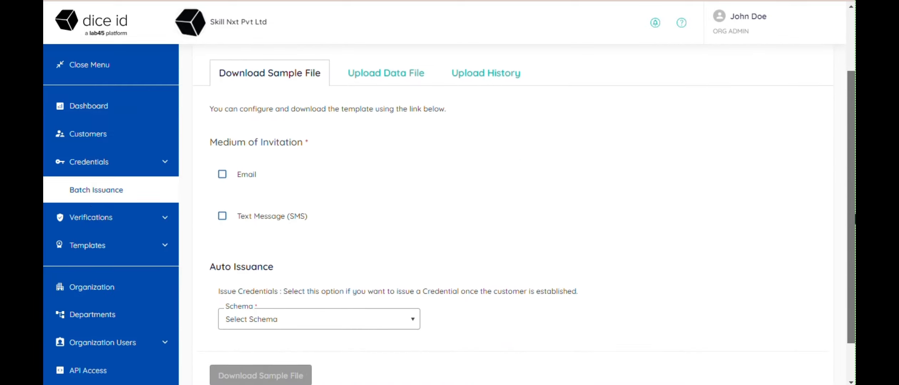
{"action": "scroll", "coordinate": [287, 160], "scroll_direction": "down", "scroll_amount": 1}
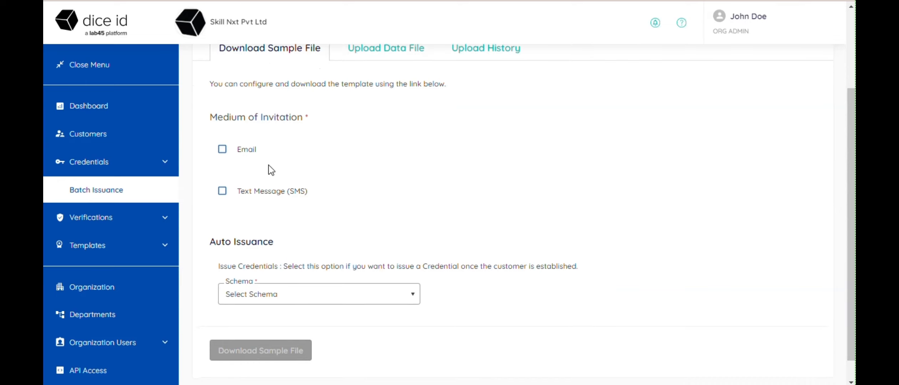
{"action": "left_click", "coordinate": [222, 151]}
- Set the auto issuance schema to DICE ID Skill Credential - 2.0 and download the sample file
{"action": "left_click", "coordinate": [363, 304]}
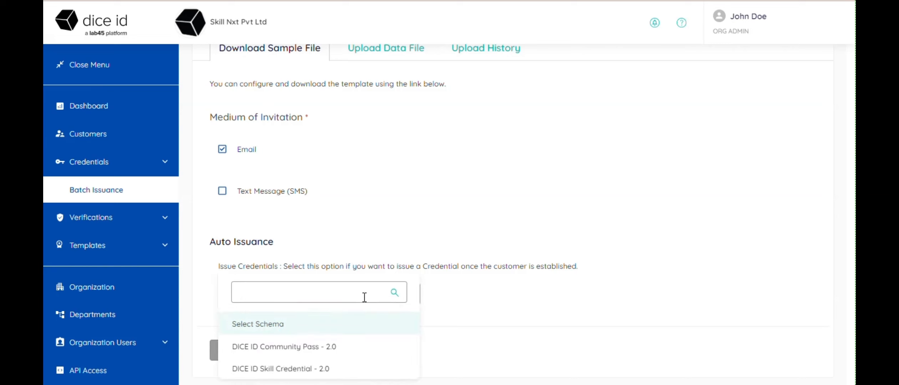
{"action": "left_click", "coordinate": [353, 346]}
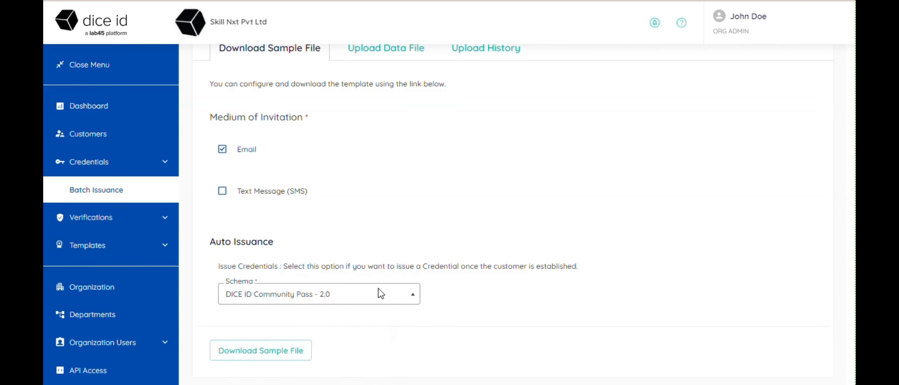
{"action": "left_click", "coordinate": [407, 294]}
{"action": "left_click", "coordinate": [344, 371]}
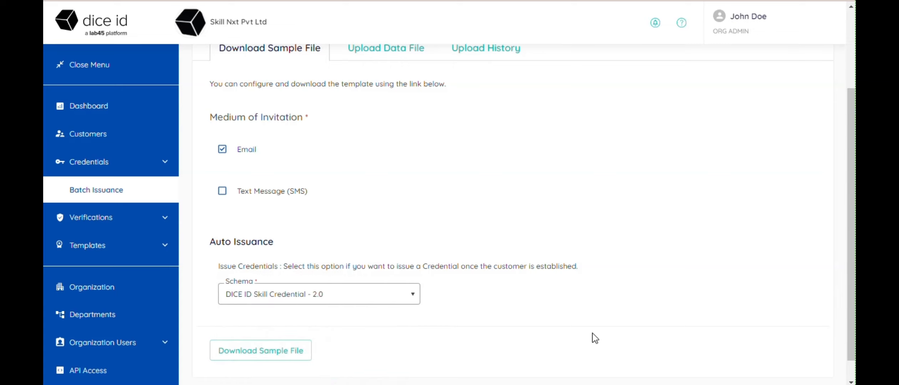
{"action": "scroll", "coordinate": [849, 287], "scroll_direction": "down", "scroll_amount": 1}
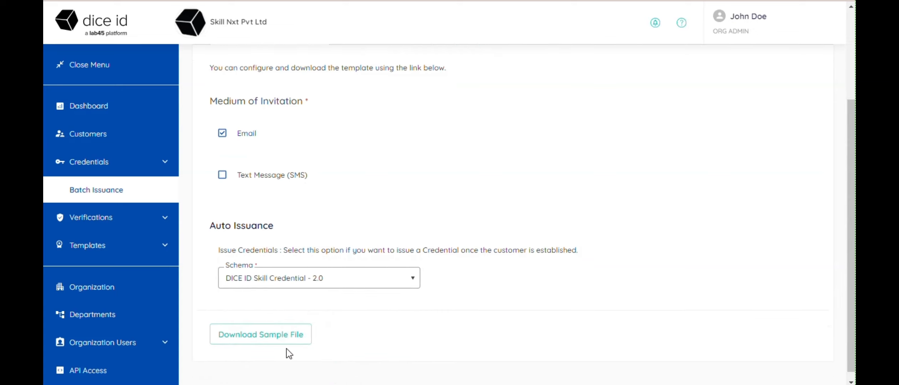
{"action": "left_click", "coordinate": [273, 339]}
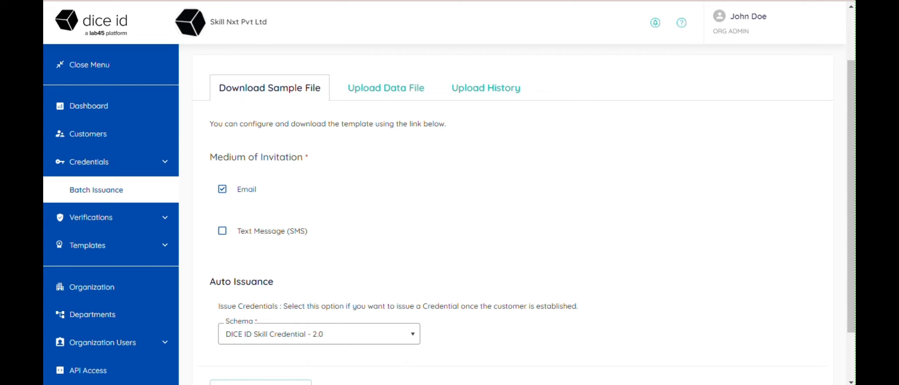
- Go to the batch data file upload and enter Skill Batch 1 as the alias name
{"action": "left_click", "coordinate": [388, 88]}
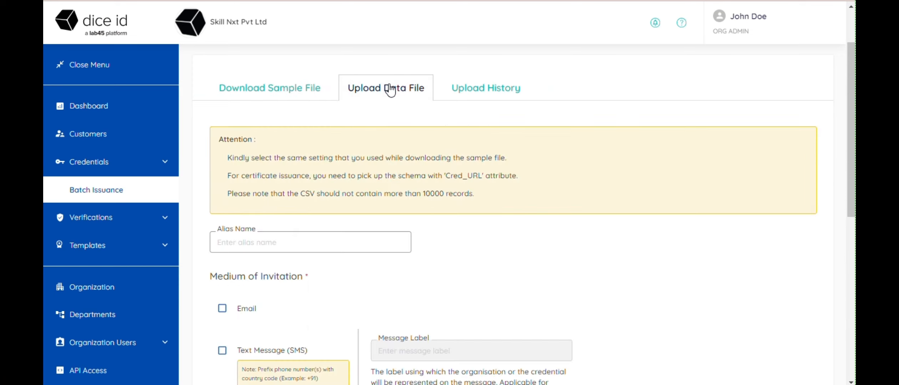
{"action": "scroll", "coordinate": [464, 207], "scroll_direction": "down", "scroll_amount": 3}
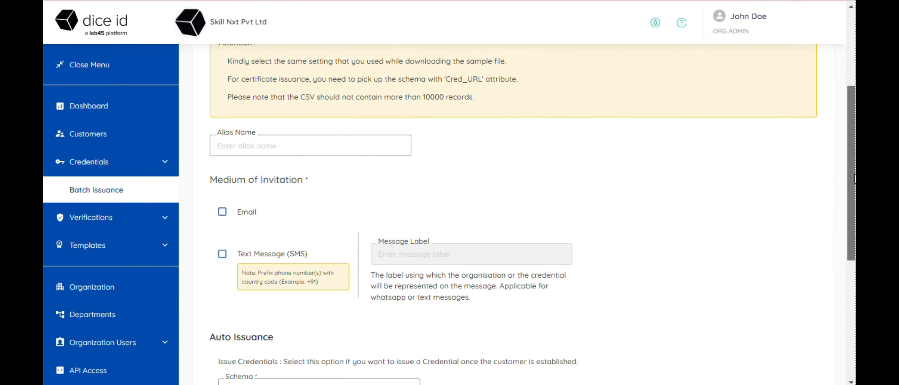
{"action": "left_click", "coordinate": [391, 150]}
{"action": "type", "text": "Skill Batch 1"}
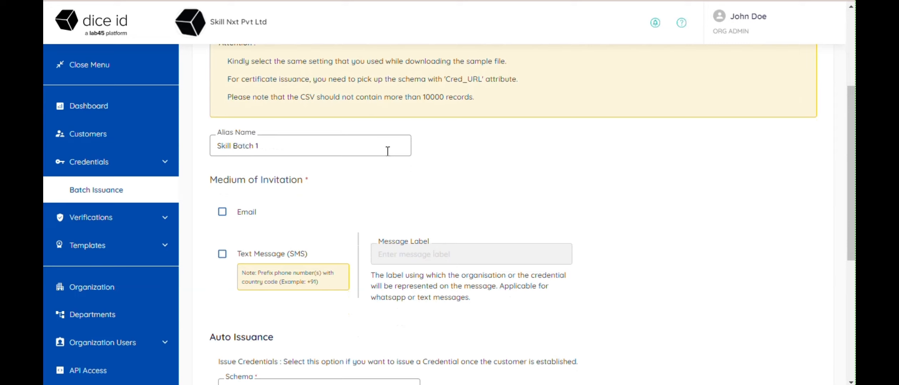
- Choose Email as the medium of invitation with the Default Email Template
{"action": "left_click", "coordinate": [222, 212]}
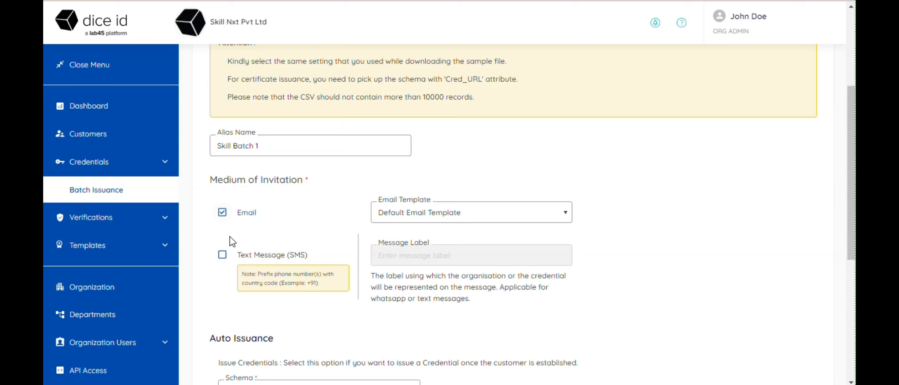
{"action": "left_click", "coordinate": [427, 211]}
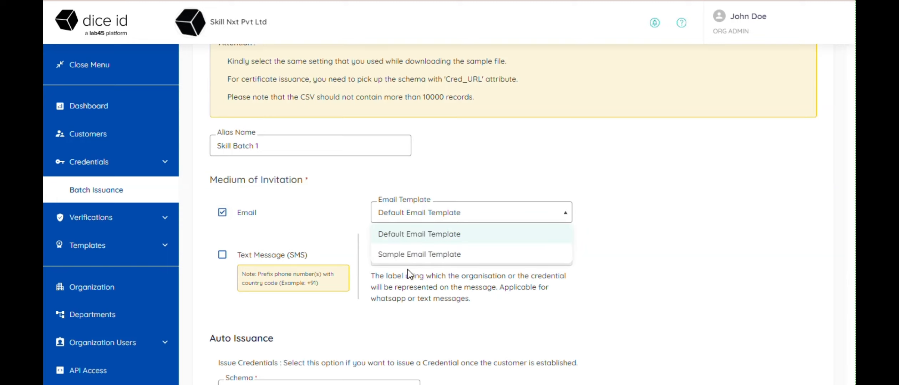
{"action": "left_click", "coordinate": [416, 244]}
{"action": "scroll", "coordinate": [457, 296], "scroll_direction": "up", "scroll_amount": 2}
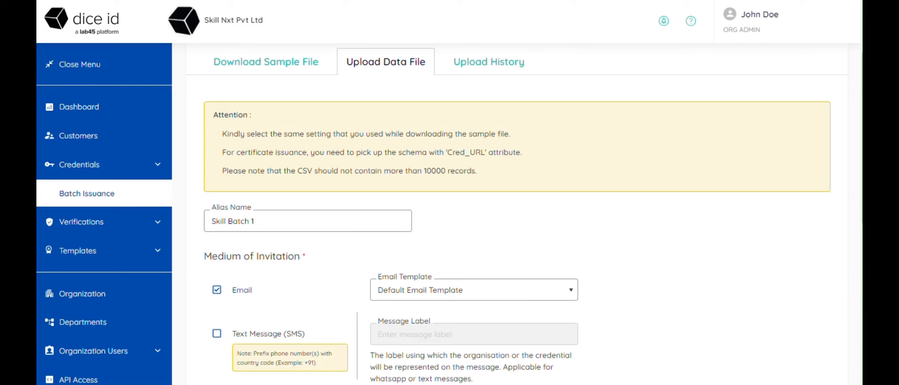
{"action": "scroll", "coordinate": [758, 176], "scroll_direction": "down", "scroll_amount": 2}
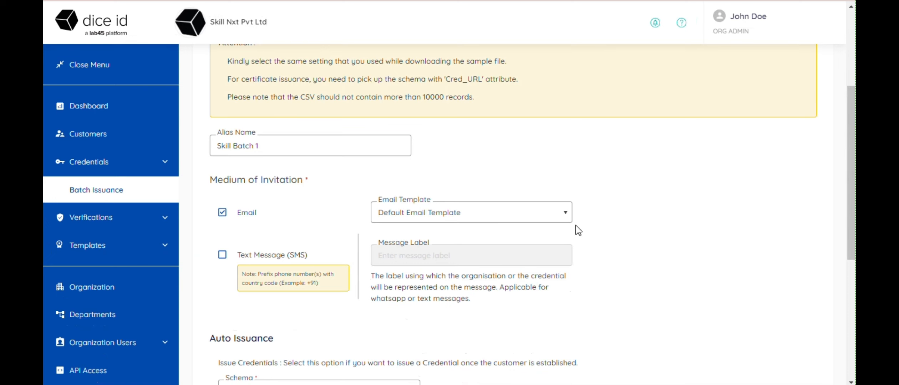
- Set the auto issuance schema to DICE ID Skill Credential - 2.0 and the certificate template to Sample Cert Template
{"action": "left_click_drag", "start_coordinate": [853, 179], "coordinate": [854, 252]}
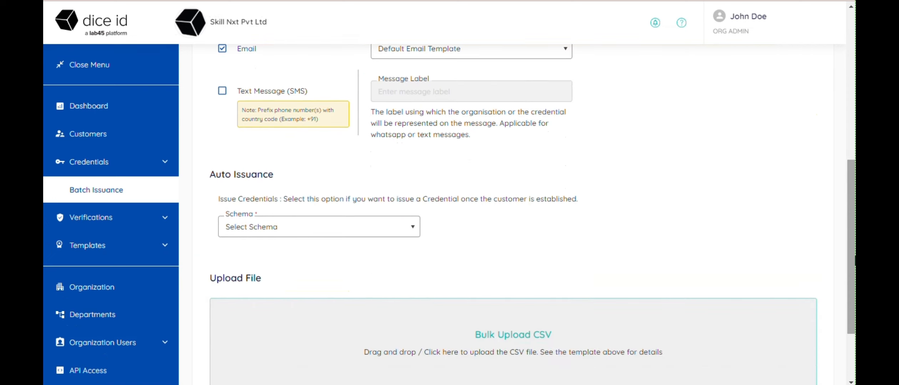
{"action": "left_click", "coordinate": [411, 228]}
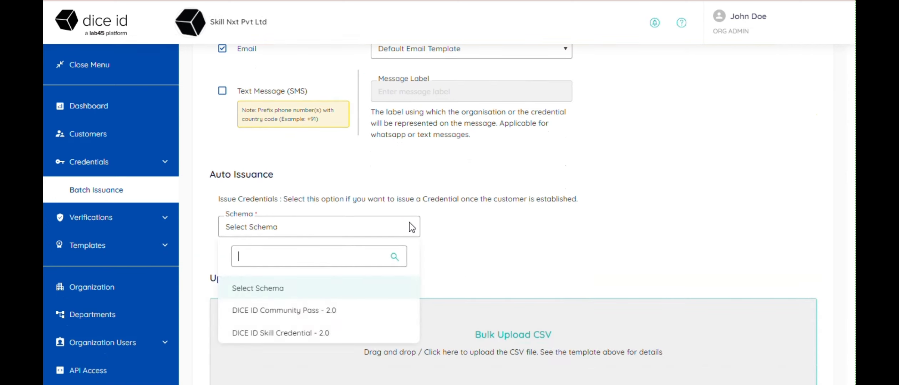
{"action": "left_click", "coordinate": [308, 334]}
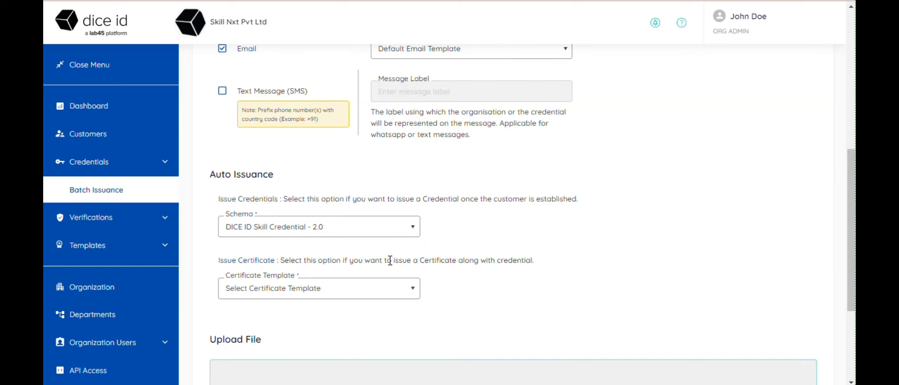
{"action": "left_click", "coordinate": [413, 289]}
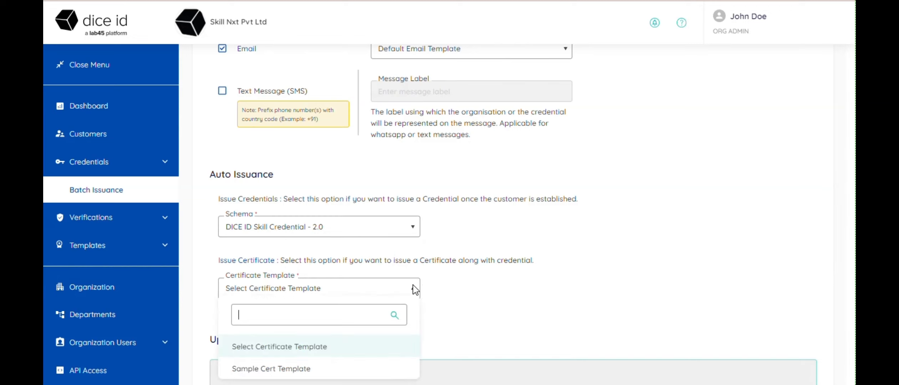
{"action": "left_click", "coordinate": [296, 371]}
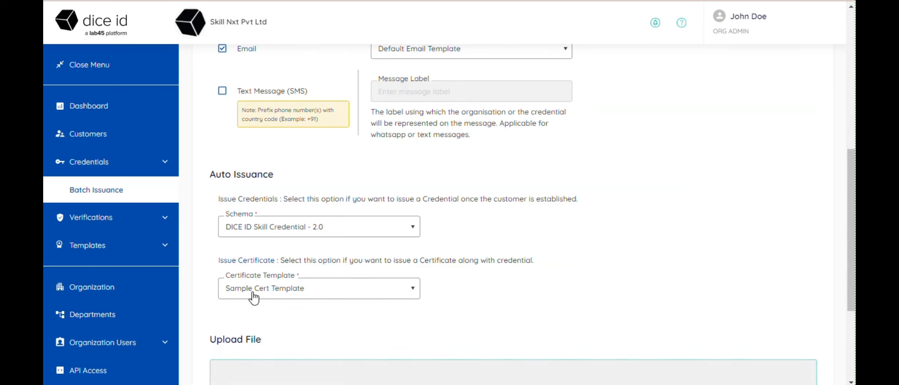
{"action": "scroll", "coordinate": [852, 205], "scroll_direction": "down", "scroll_amount": 4}
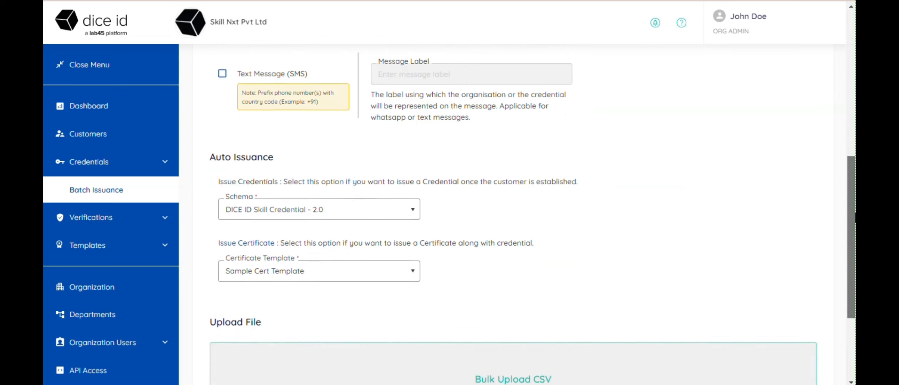
{"action": "left_click_drag", "start_coordinate": [852, 269], "coordinate": [852, 263]}
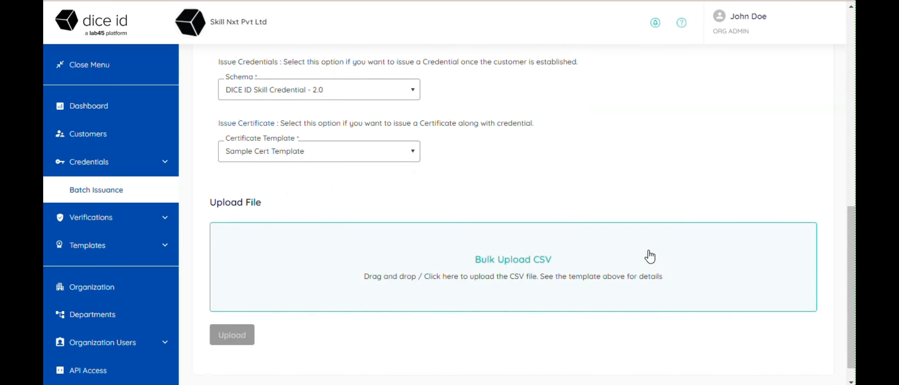
{"action": "left_click", "coordinate": [537, 270]}
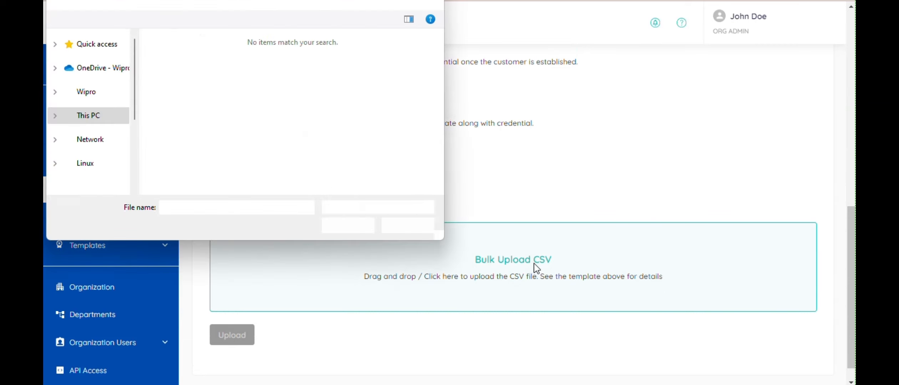
{"action": "left_click", "coordinate": [135, 77]}
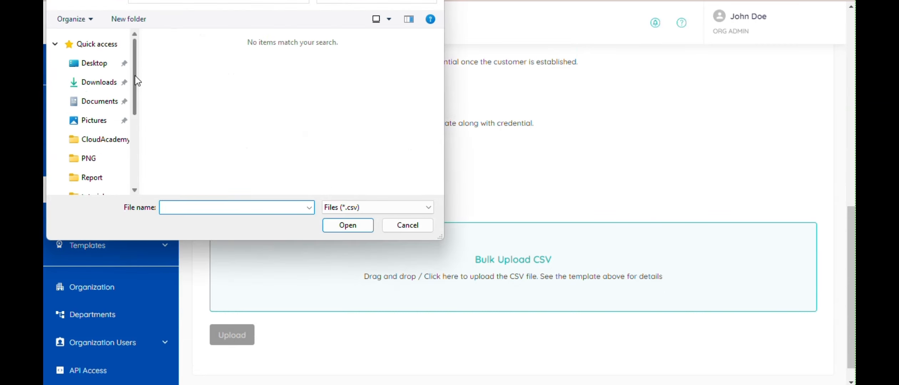
{"action": "left_click", "coordinate": [113, 82]}
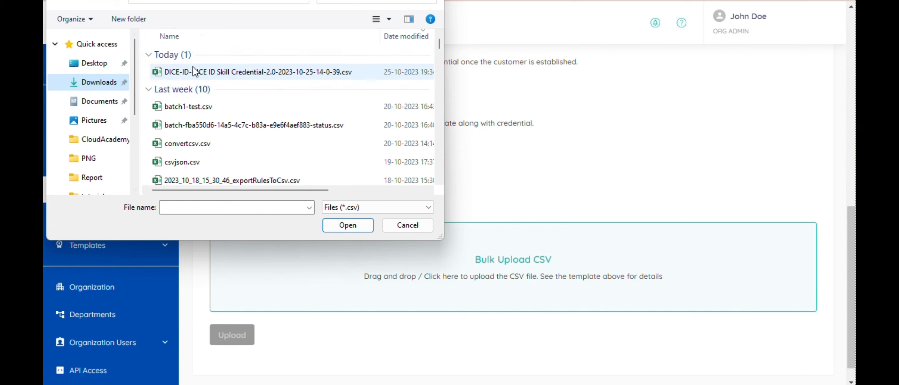
{"action": "left_click", "coordinate": [196, 72]}
{"action": "left_click", "coordinate": [348, 225]}
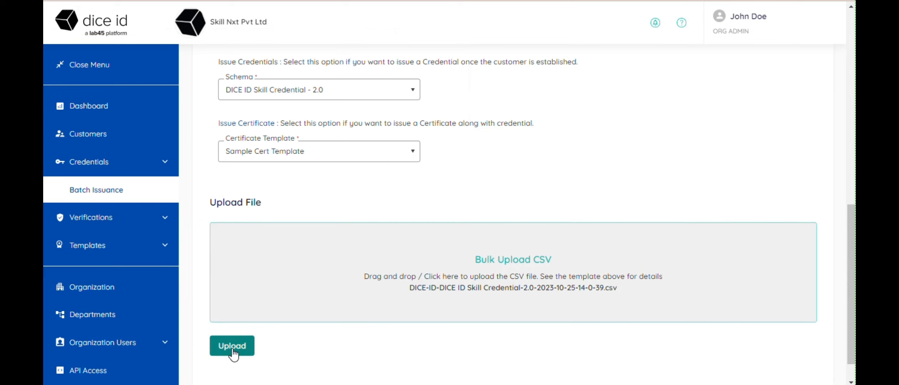
{"action": "left_click", "coordinate": [233, 348]}
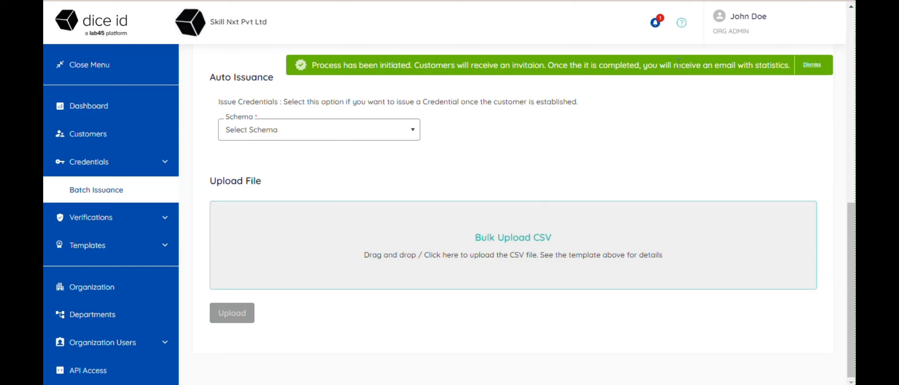
{"action": "left_click", "coordinate": [811, 65]}
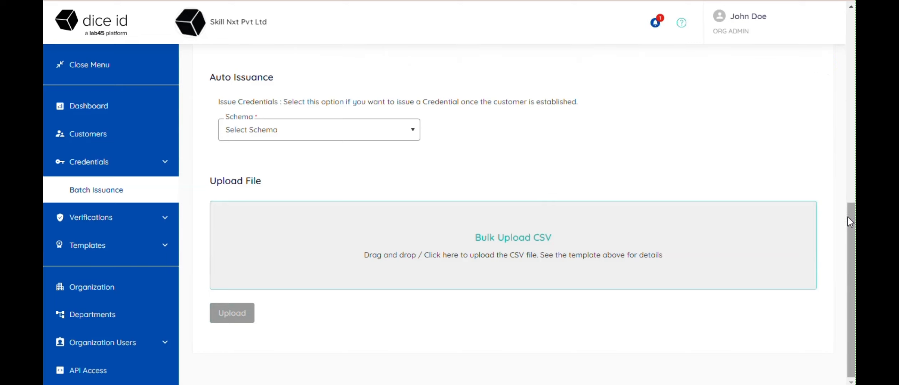
- Check the notifications for the newly sent connection invitation and close them
{"action": "left_click_drag", "start_coordinate": [850, 215], "coordinate": [851, 192]}
{"action": "scroll", "coordinate": [809, 64], "scroll_direction": "up", "scroll_amount": 8}
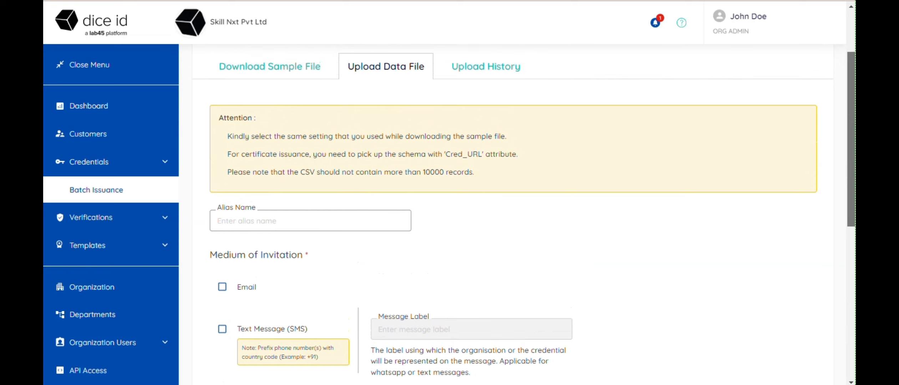
{"action": "left_click", "coordinate": [657, 26]}
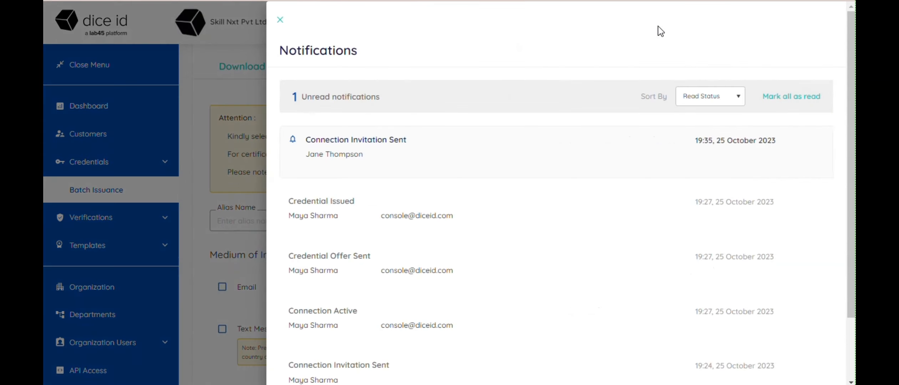
{"action": "left_click", "coordinate": [280, 20]}
- Open the upload history and examine the batch ID and status of the Skill Batch 1 entry
{"action": "left_click", "coordinate": [504, 75]}
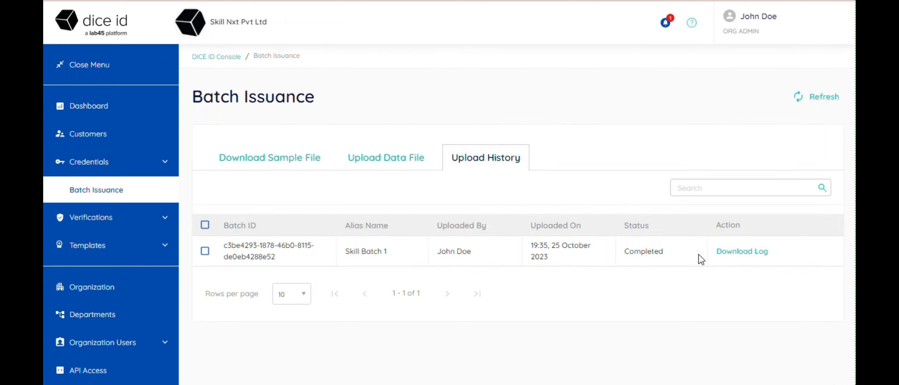
{"action": "left_click_drag", "start_coordinate": [234, 247], "coordinate": [280, 256]}
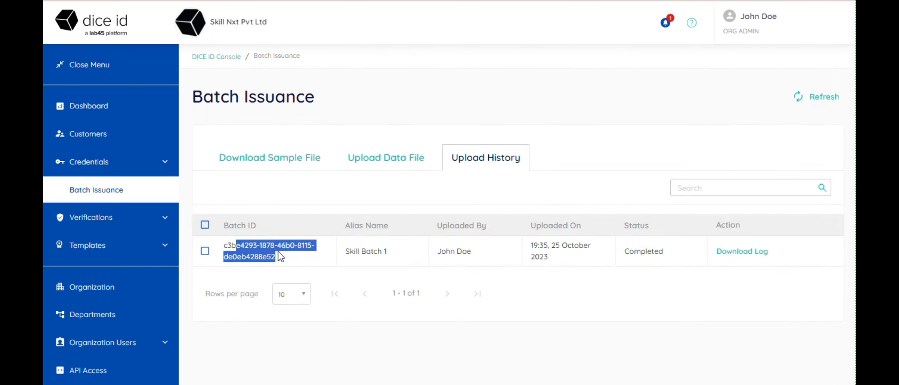
{"action": "left_click", "coordinate": [285, 257]}
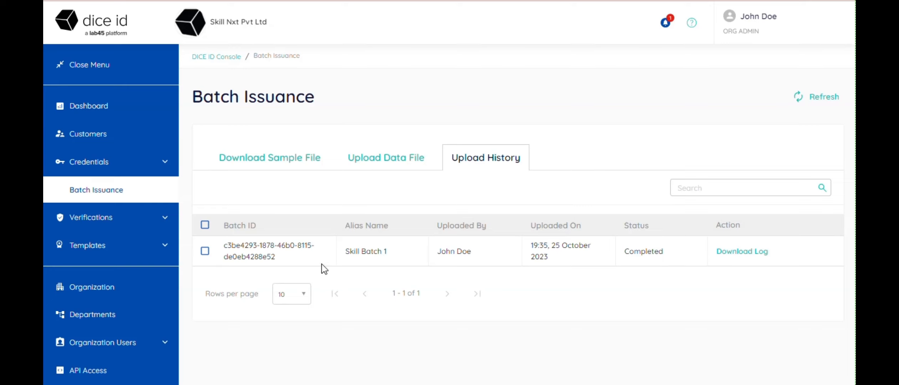
{"action": "left_click_drag", "start_coordinate": [236, 245], "coordinate": [282, 257]}
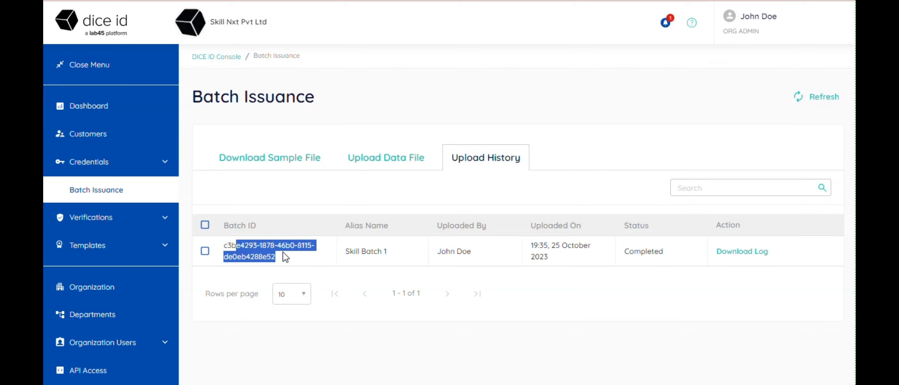
{"action": "left_click", "coordinate": [283, 254]}
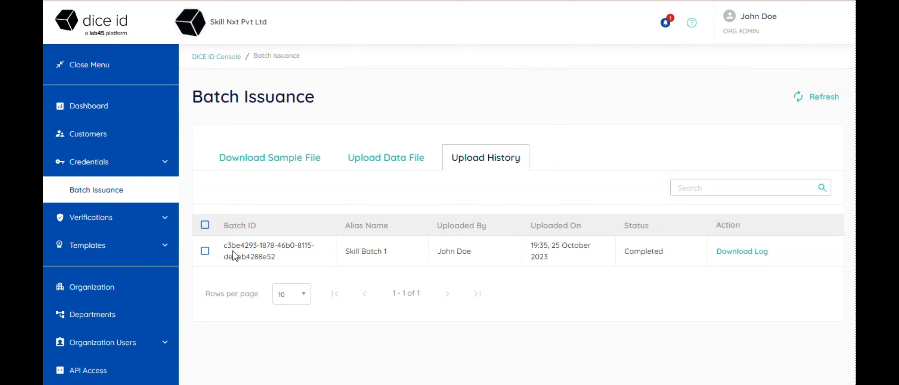
{"action": "left_click_drag", "start_coordinate": [236, 246], "coordinate": [284, 256]}
{"action": "left_click", "coordinate": [284, 257]}
{"action": "left_click_drag", "start_coordinate": [231, 248], "coordinate": [282, 253]}
{"action": "left_click", "coordinate": [282, 254]}
{"action": "left_click_drag", "start_coordinate": [230, 248], "coordinate": [281, 254]}
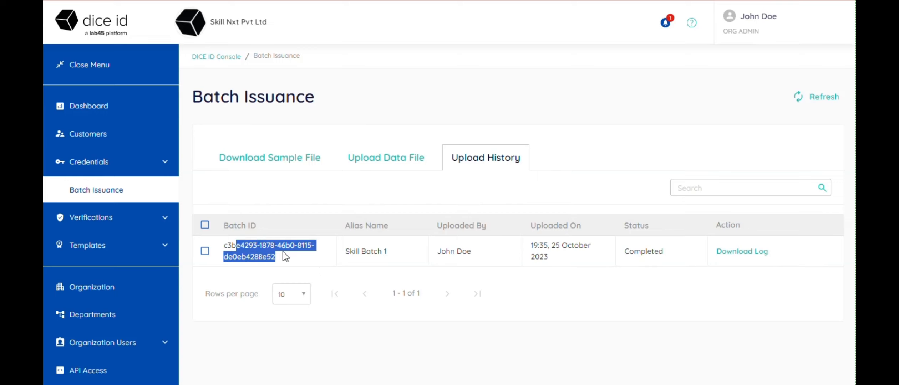
{"action": "left_click", "coordinate": [285, 257]}
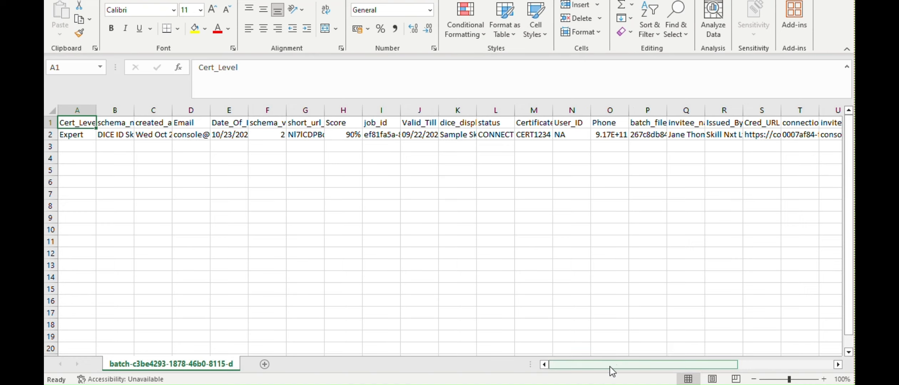
- Look through the batch log's columns in Excel and read the credential invitation email in Gmail down to its QR code
{"action": "left_click_drag", "start_coordinate": [612, 368], "coordinate": [569, 363]}
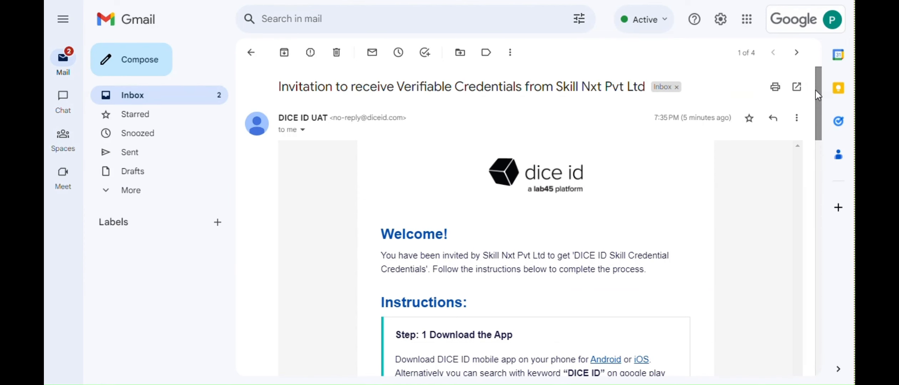
{"action": "left_click_drag", "start_coordinate": [815, 91], "coordinate": [810, 201]}
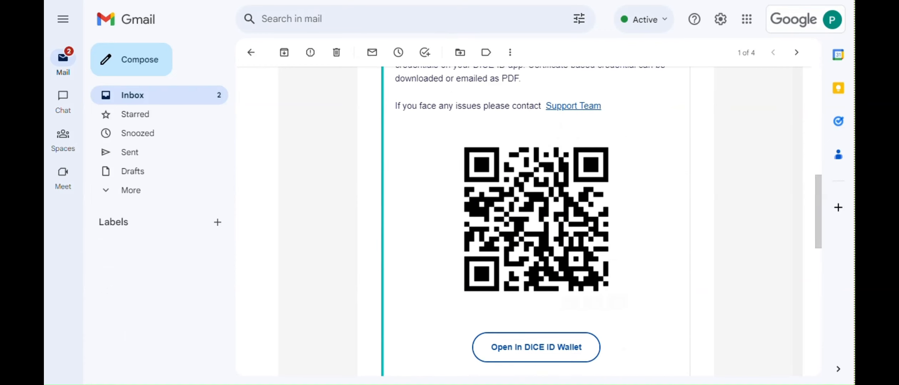
- Switch to the mirrored phone's DICE ID wallet, enlarge its window and review the details of Sample Skill Credential
{"action": "key", "text": "alt+Tab"}
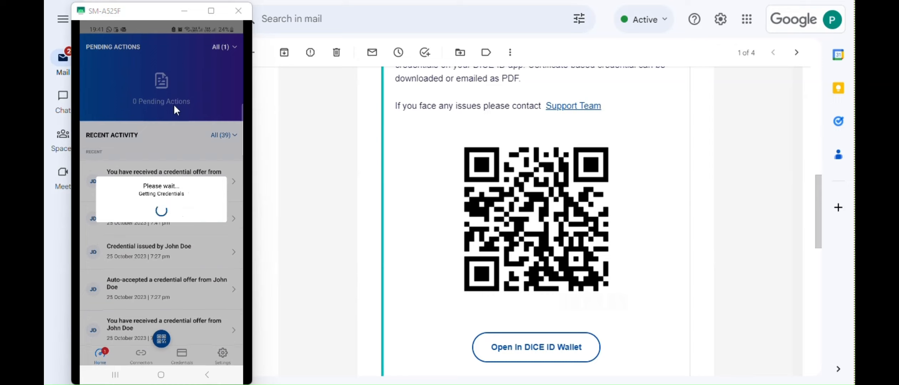
{"action": "left_click", "coordinate": [211, 14]}
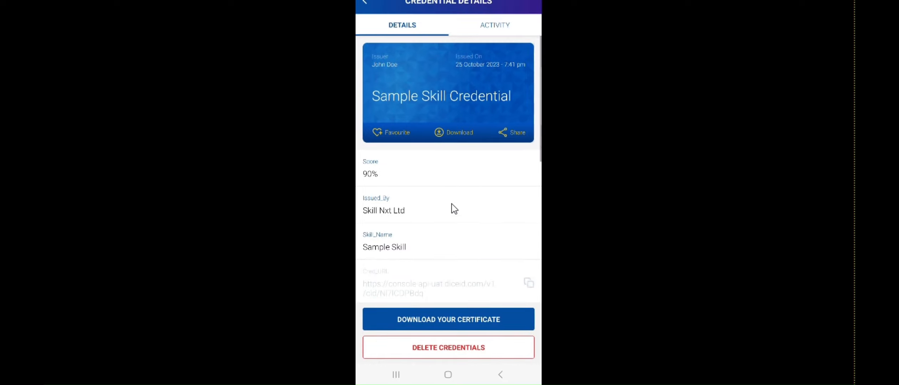
{"action": "scroll", "coordinate": [451, 204], "scroll_direction": "down", "scroll_amount": 2}
{"action": "scroll", "coordinate": [452, 205], "scroll_direction": "down", "scroll_amount": 6}
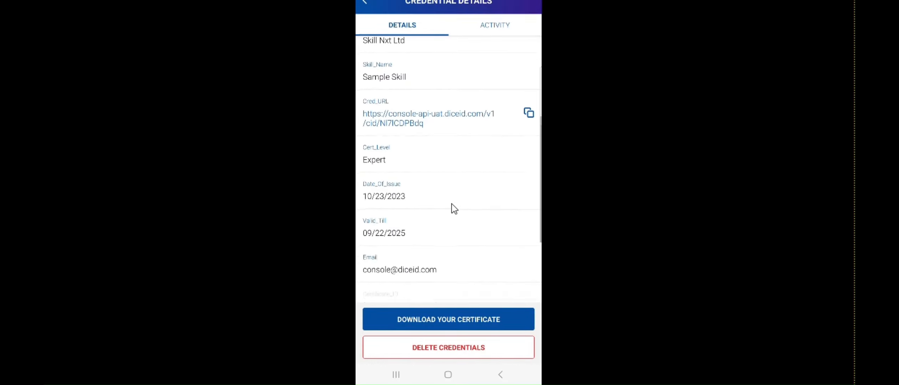
{"action": "scroll", "coordinate": [451, 205], "scroll_direction": "up", "scroll_amount": 7}
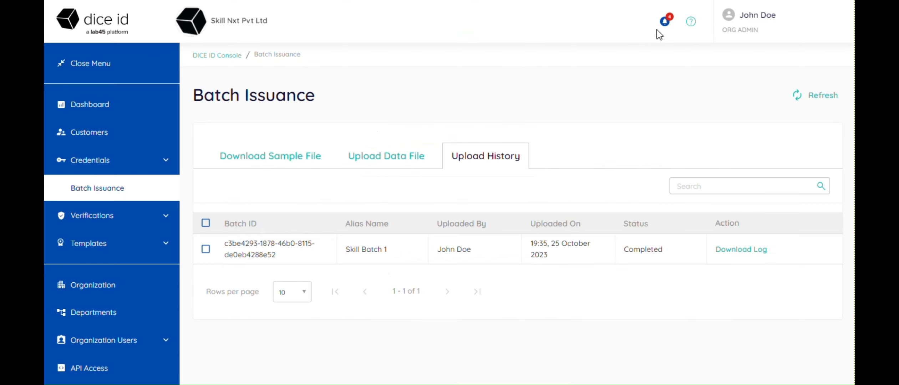
- Check the console notifications for the credential's progress and review the issued credentials in Credentials Overview
{"action": "left_click", "coordinate": [664, 22]}
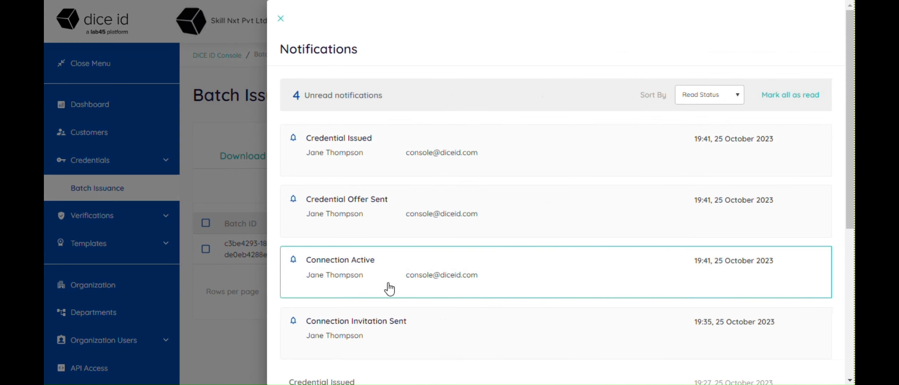
{"action": "left_click", "coordinate": [280, 18]}
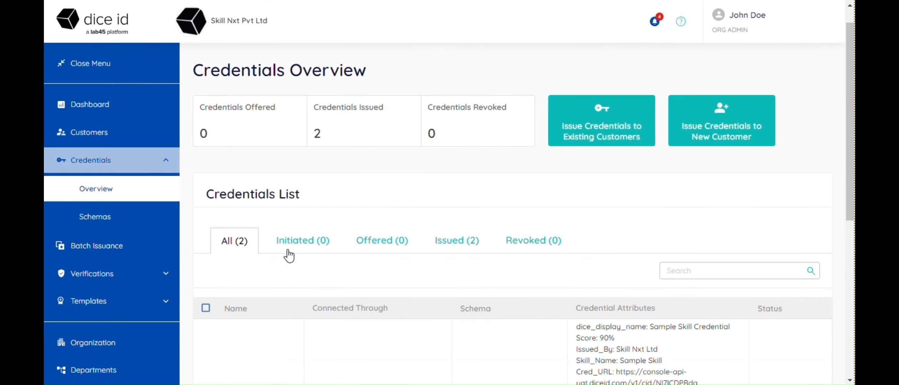
{"action": "left_click", "coordinate": [453, 242]}
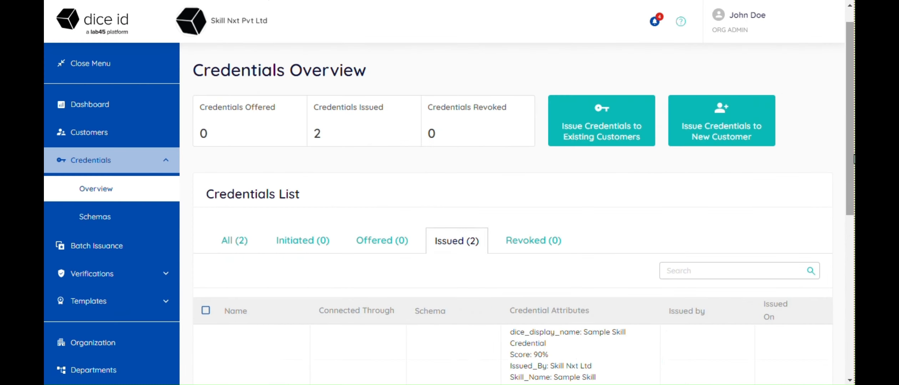
{"action": "left_click_drag", "start_coordinate": [851, 150], "coordinate": [851, 221]}
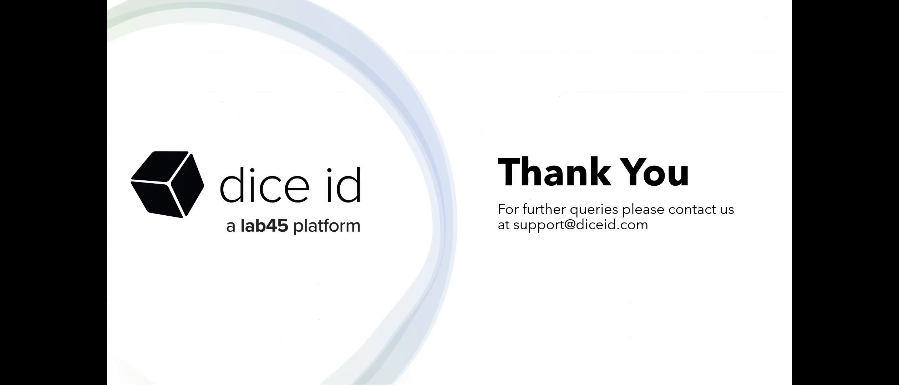